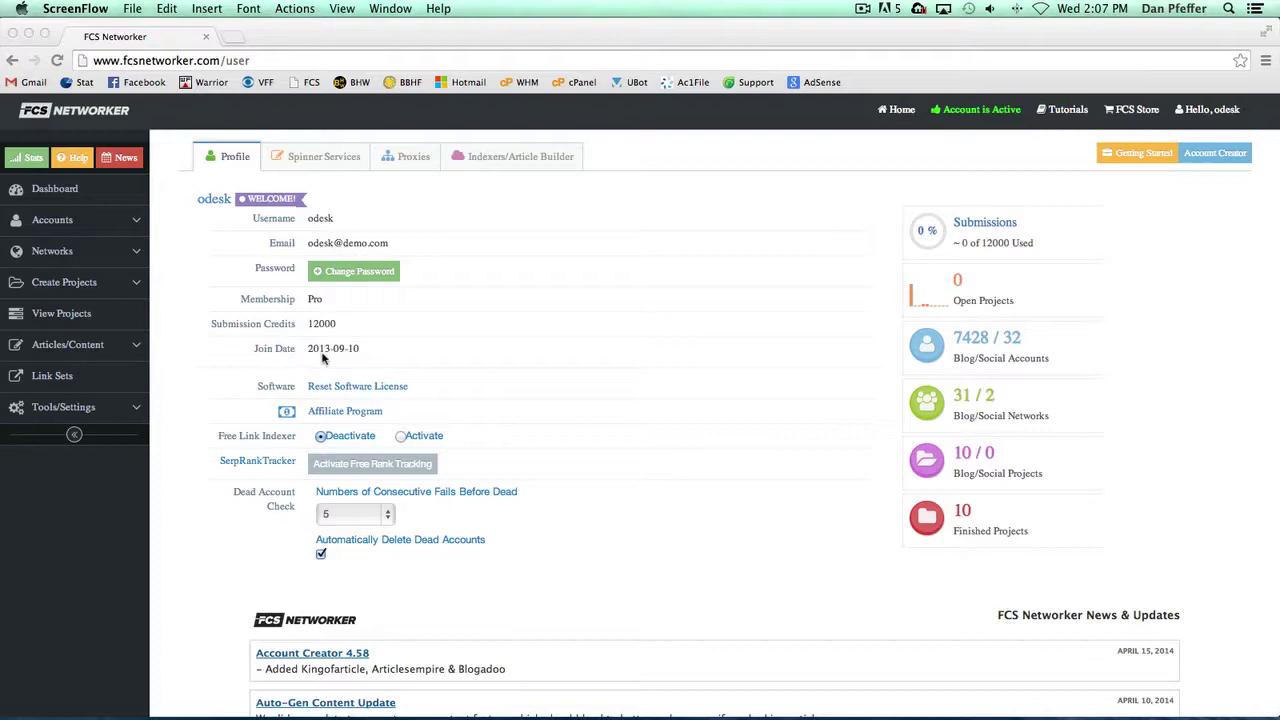
{"action": "scroll", "coordinate": [385, 362], "scroll_direction": "down", "scroll_amount": 1}
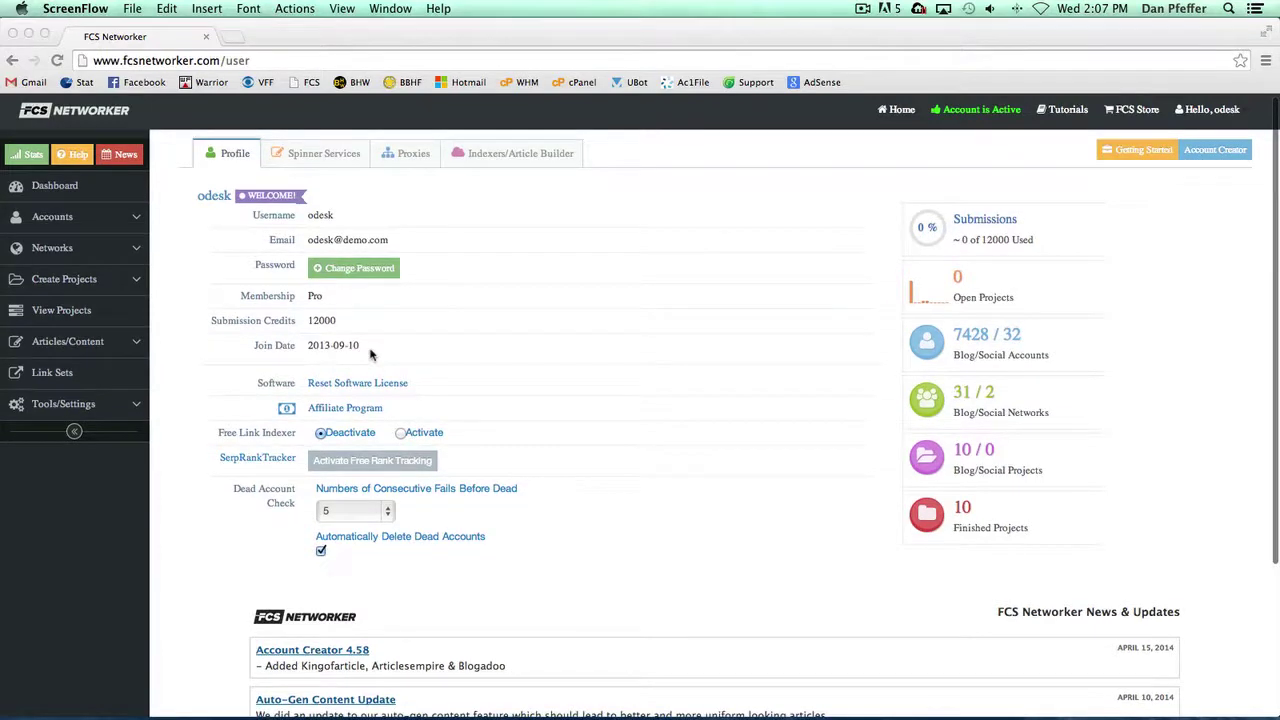
{"action": "scroll", "coordinate": [370, 352], "scroll_direction": "up", "scroll_amount": 1}
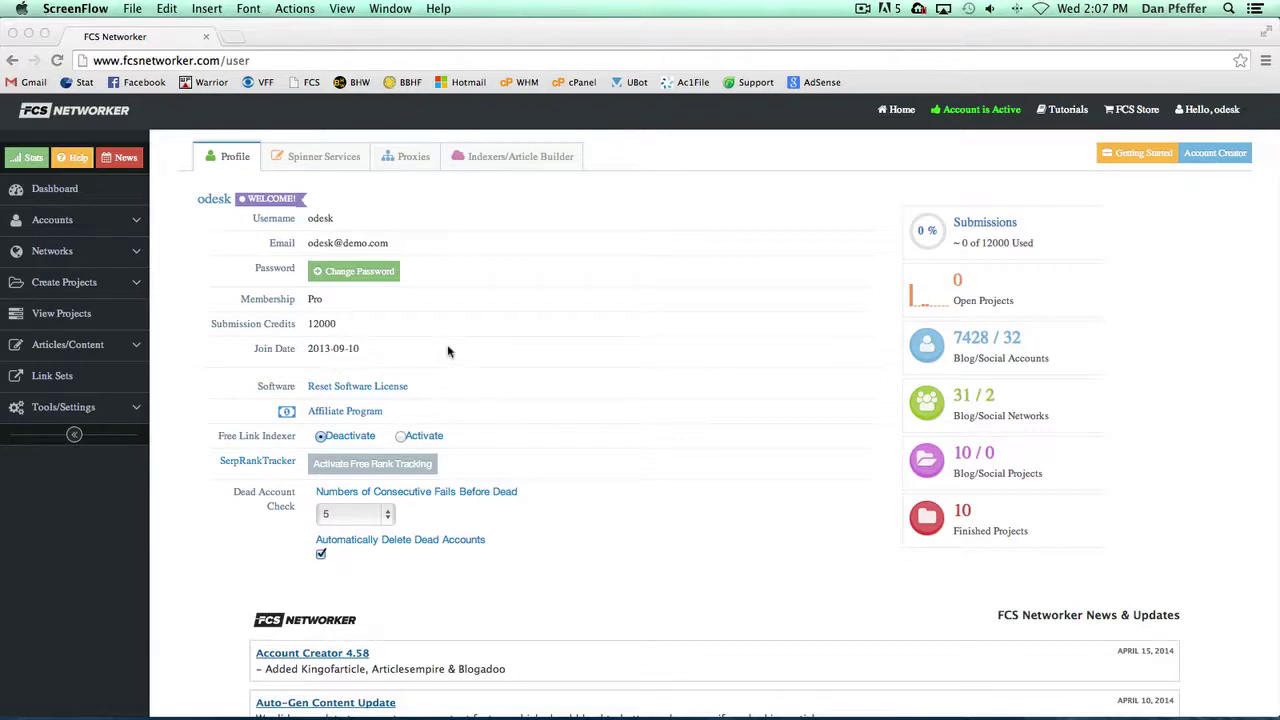
{"action": "left_click", "coordinate": [506, 391]}
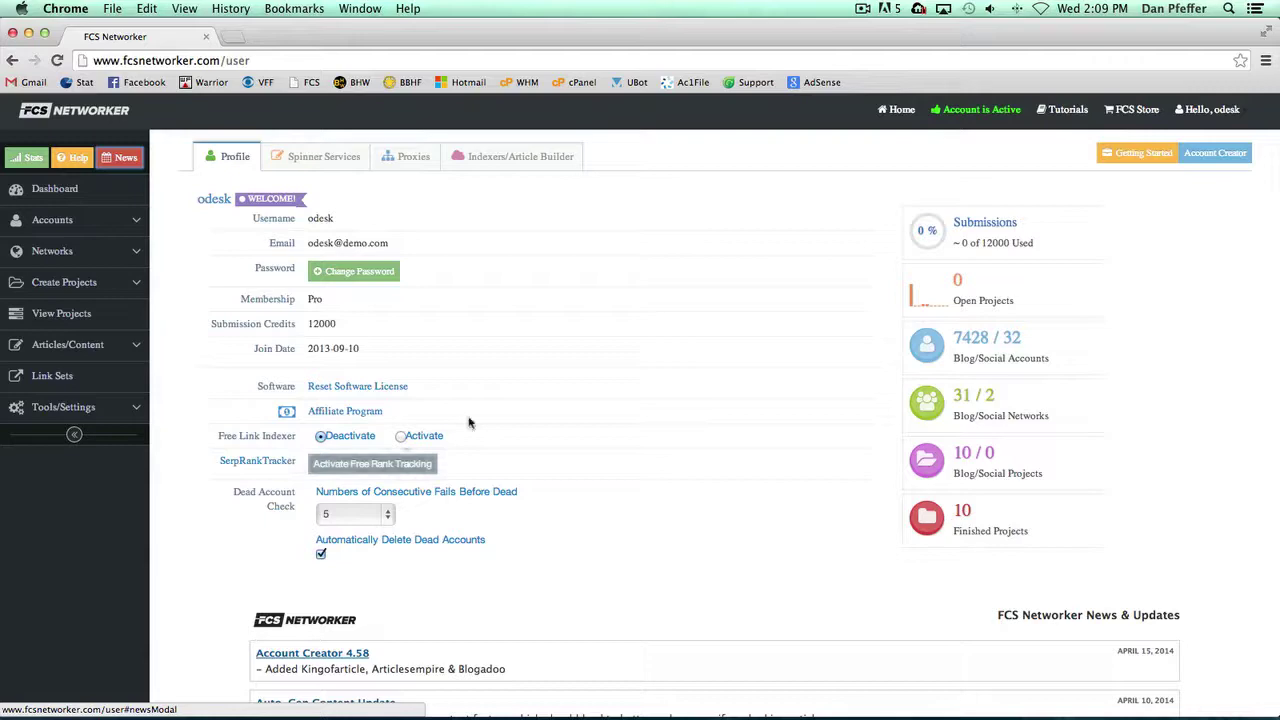
Look over the profile settings and the available choices for the number of consecutive fails before an account is dead.
{"action": "scroll", "coordinate": [503, 434], "scroll_direction": "down", "scroll_amount": 3}
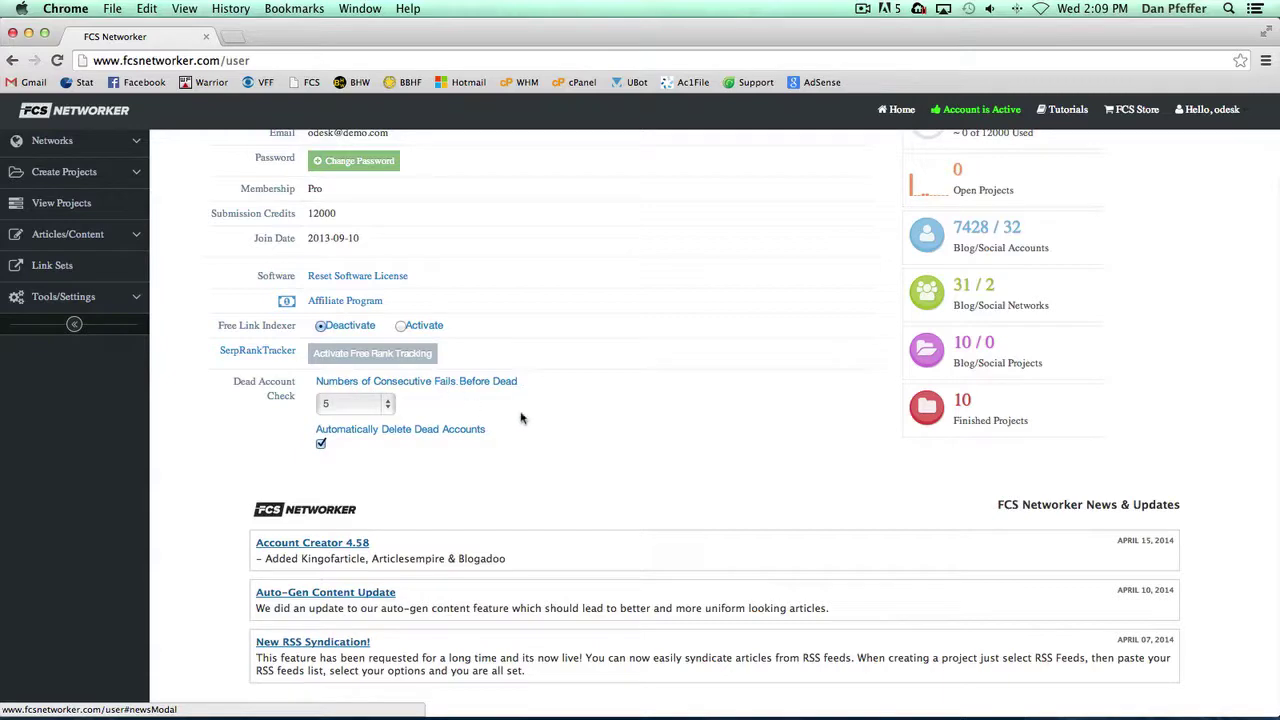
{"action": "scroll", "coordinate": [521, 418], "scroll_direction": "up", "scroll_amount": 3}
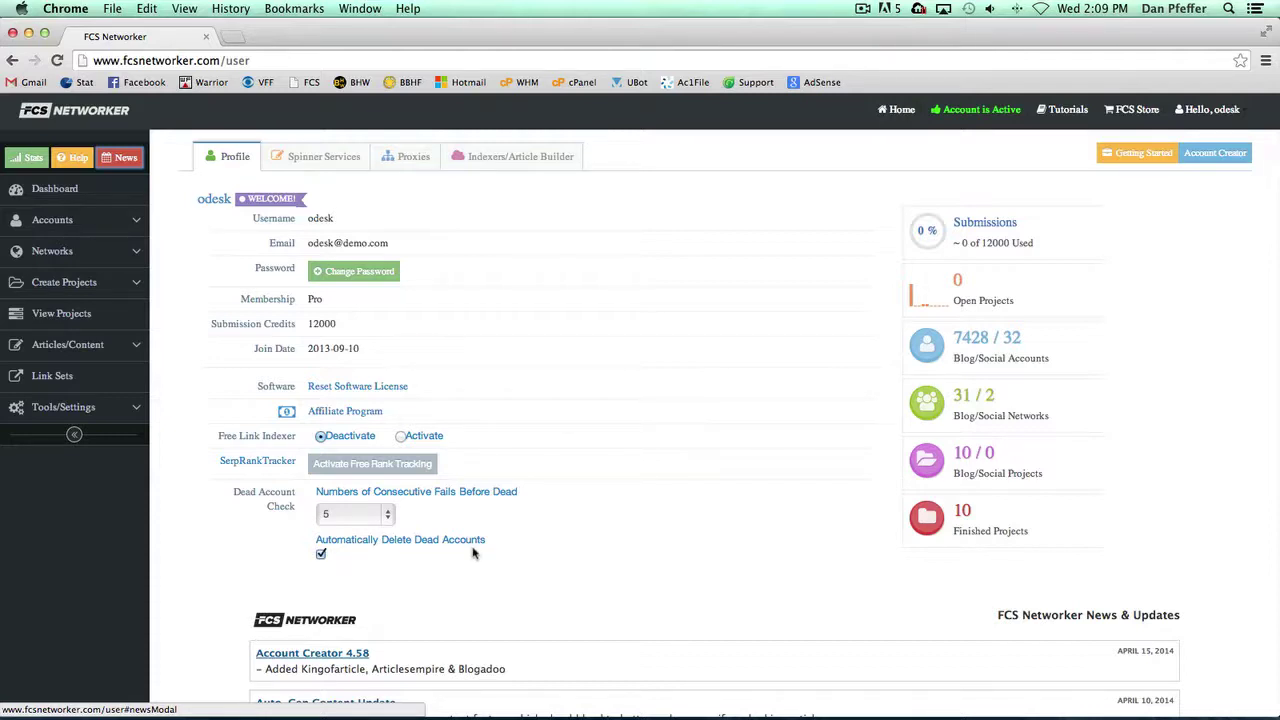
{"action": "left_click", "coordinate": [388, 516]}
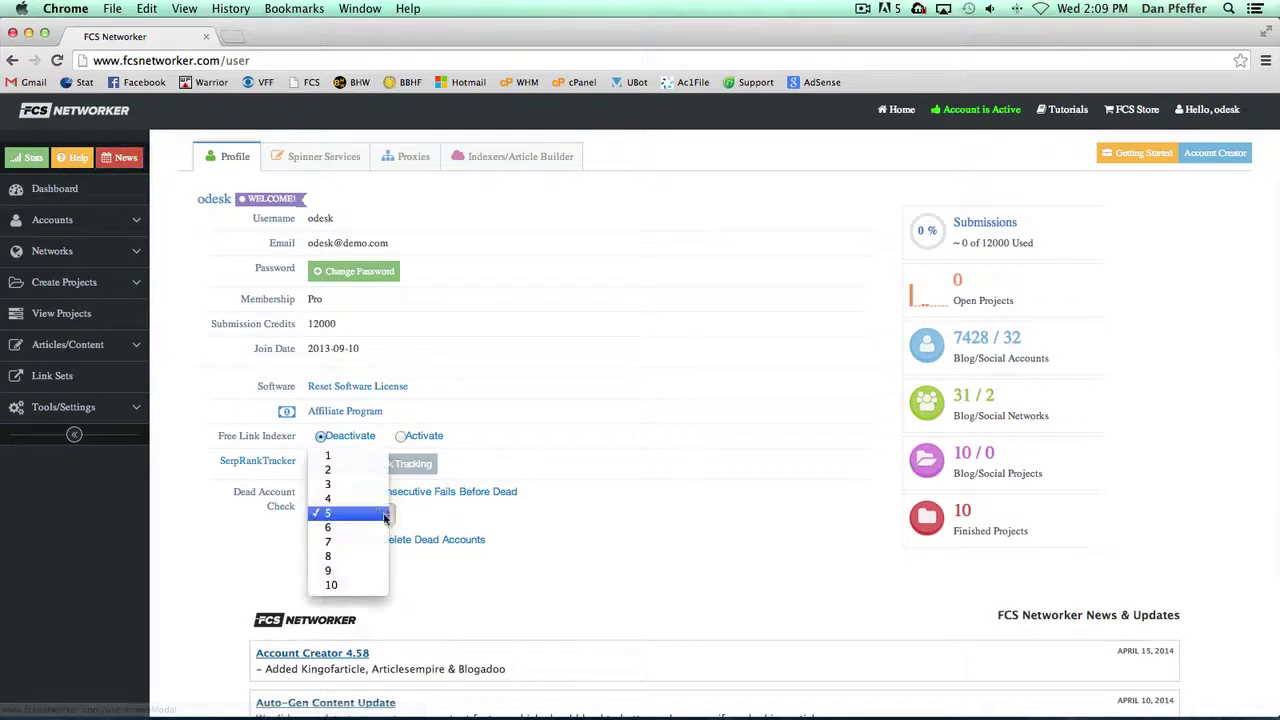
{"action": "left_click", "coordinate": [508, 524]}
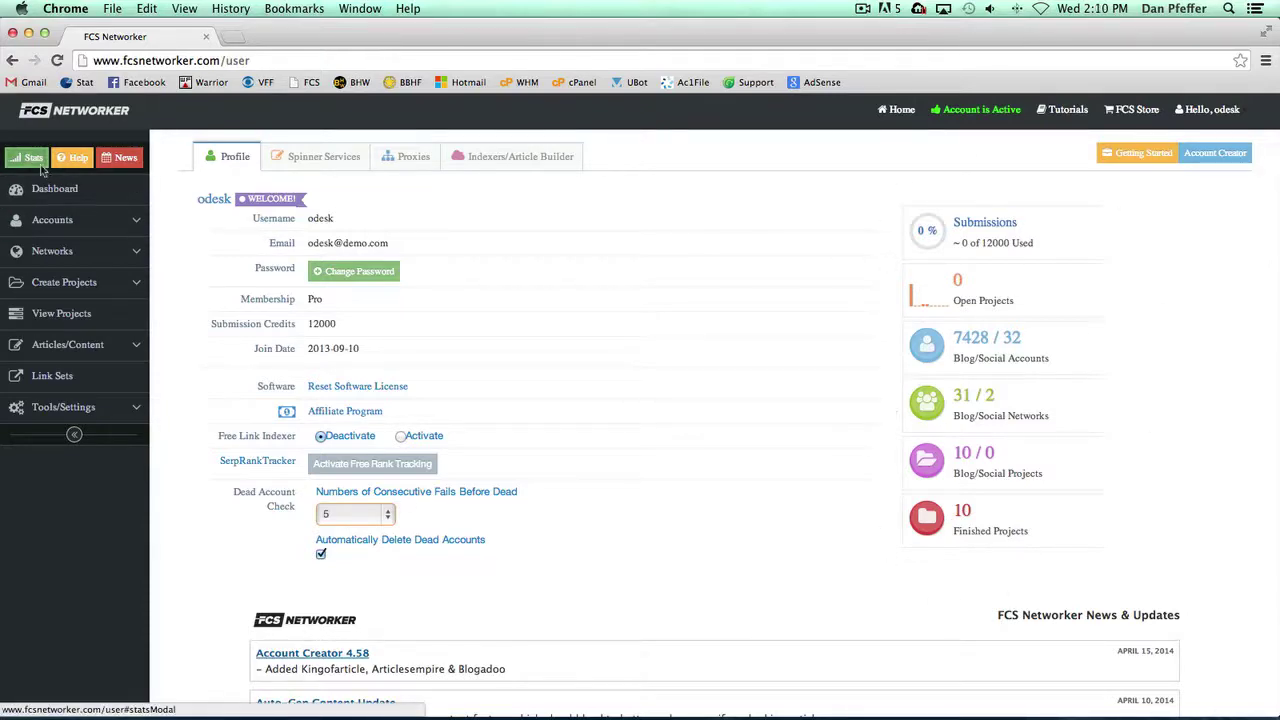
View the account stats summary and read the help text on the profile settings, closing each window.
{"action": "left_click", "coordinate": [29, 160]}
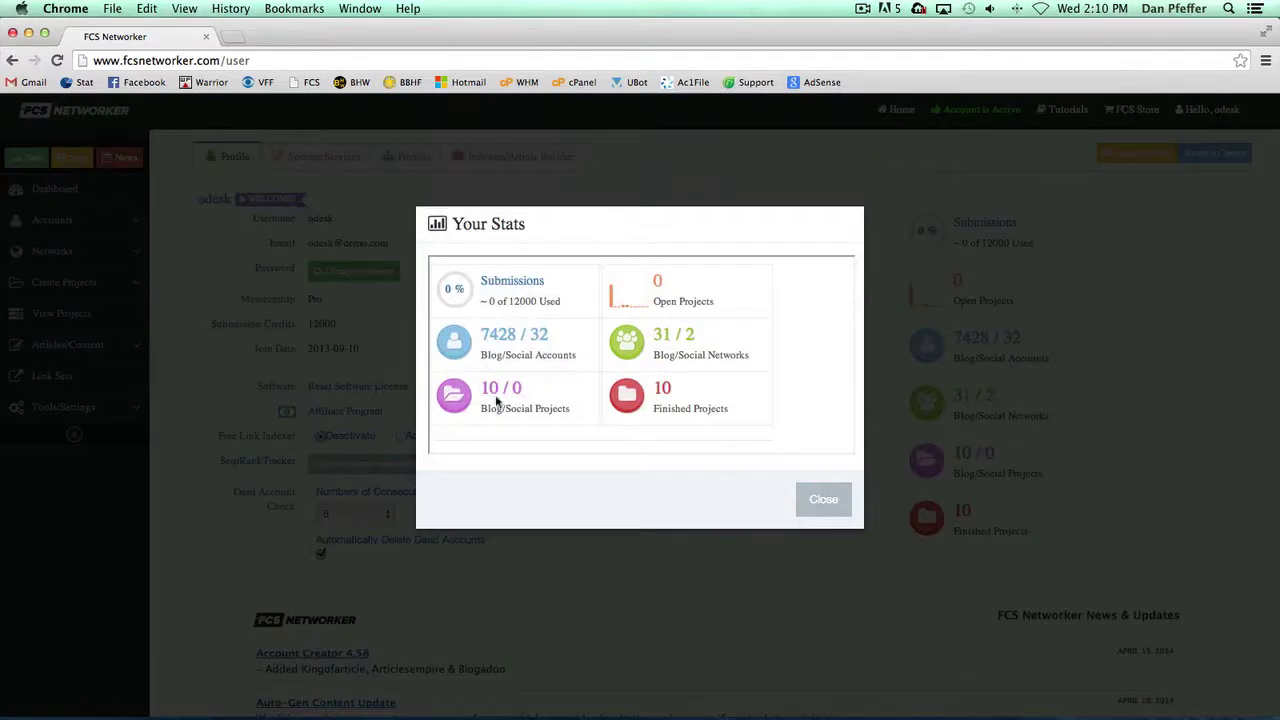
{"action": "left_click", "coordinate": [830, 505]}
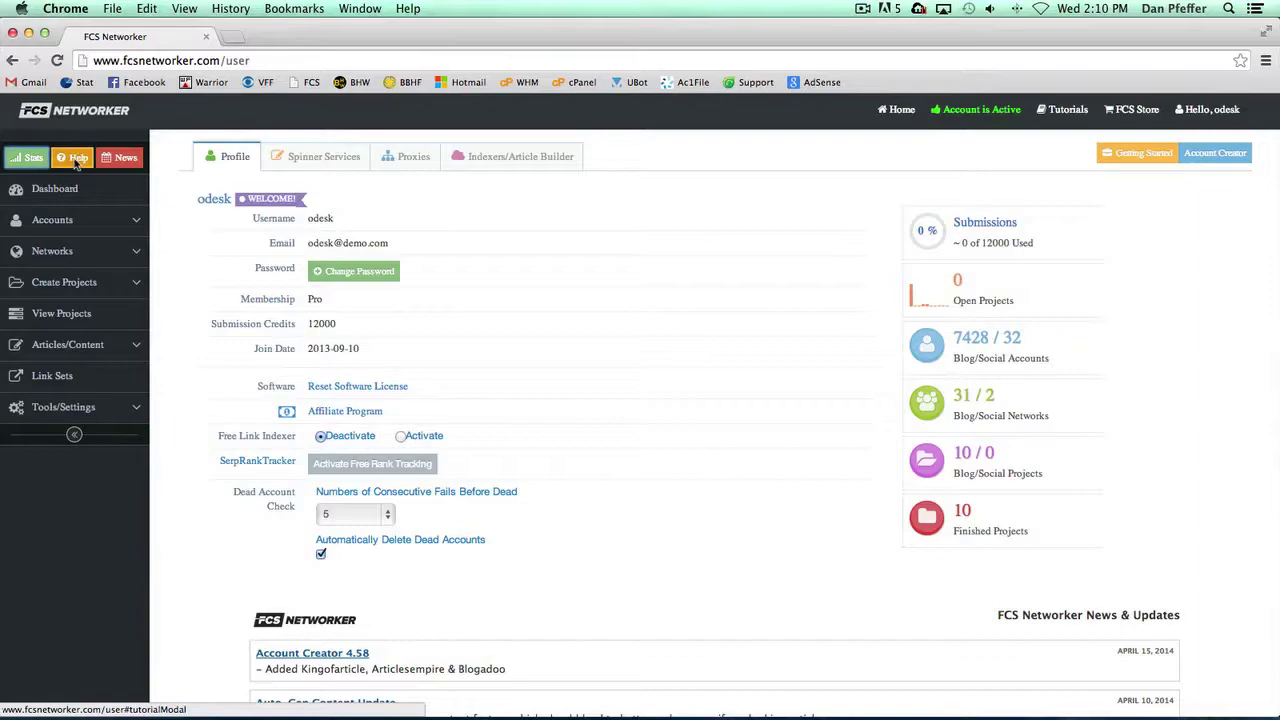
{"action": "left_click", "coordinate": [76, 162]}
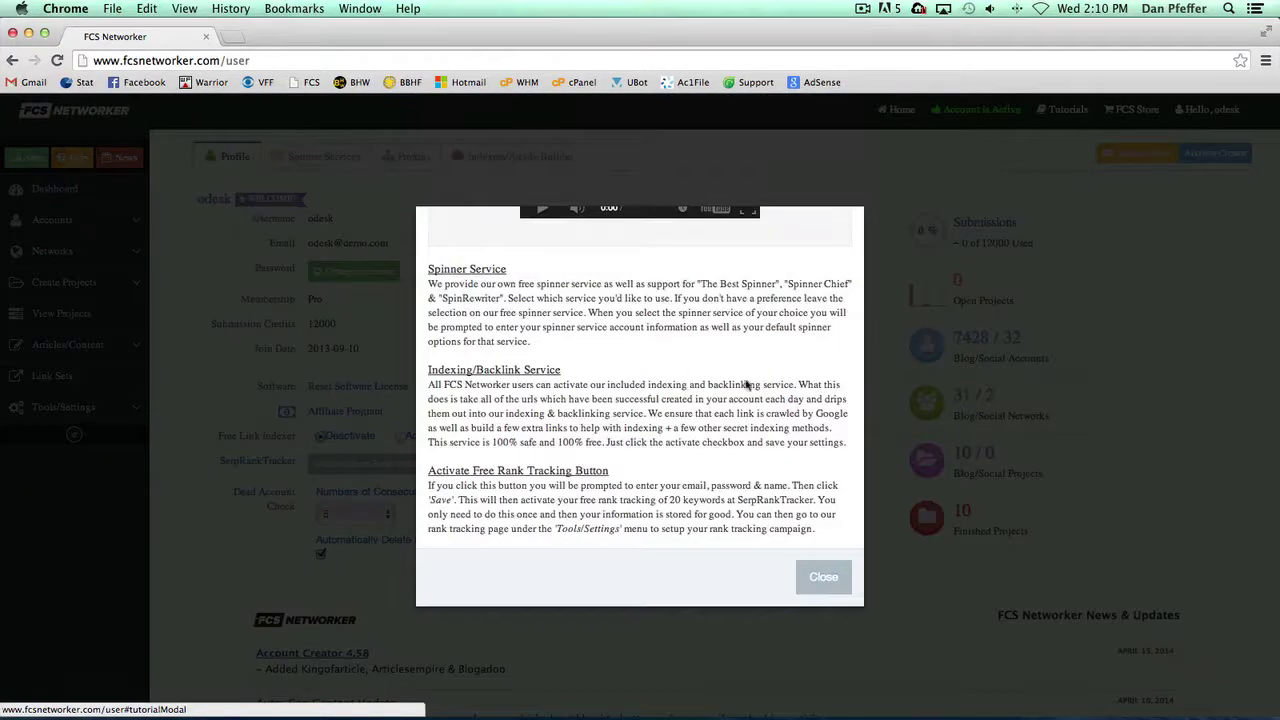
{"action": "scroll", "coordinate": [776, 403], "scroll_direction": "up", "scroll_amount": 2}
{"action": "scroll", "coordinate": [775, 396], "scroll_direction": "up", "scroll_amount": 1}
{"action": "scroll", "coordinate": [790, 450], "scroll_direction": "down", "scroll_amount": 5}
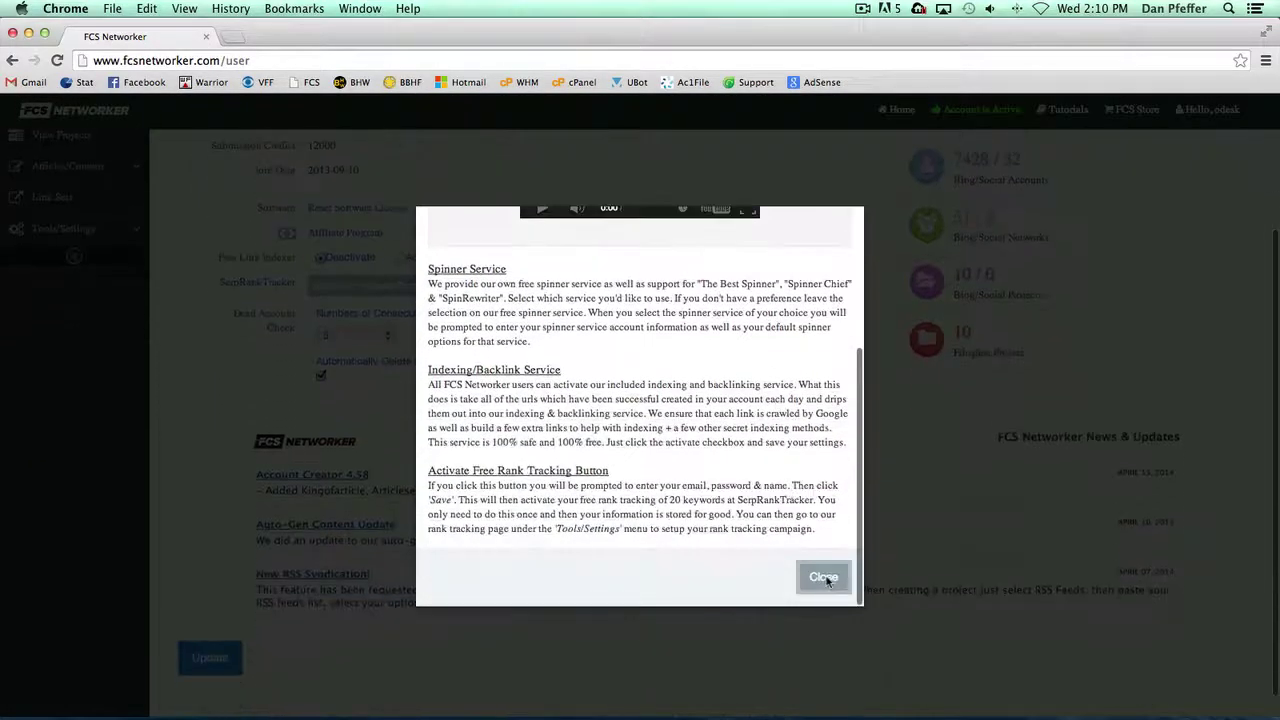
{"action": "left_click", "coordinate": [821, 575]}
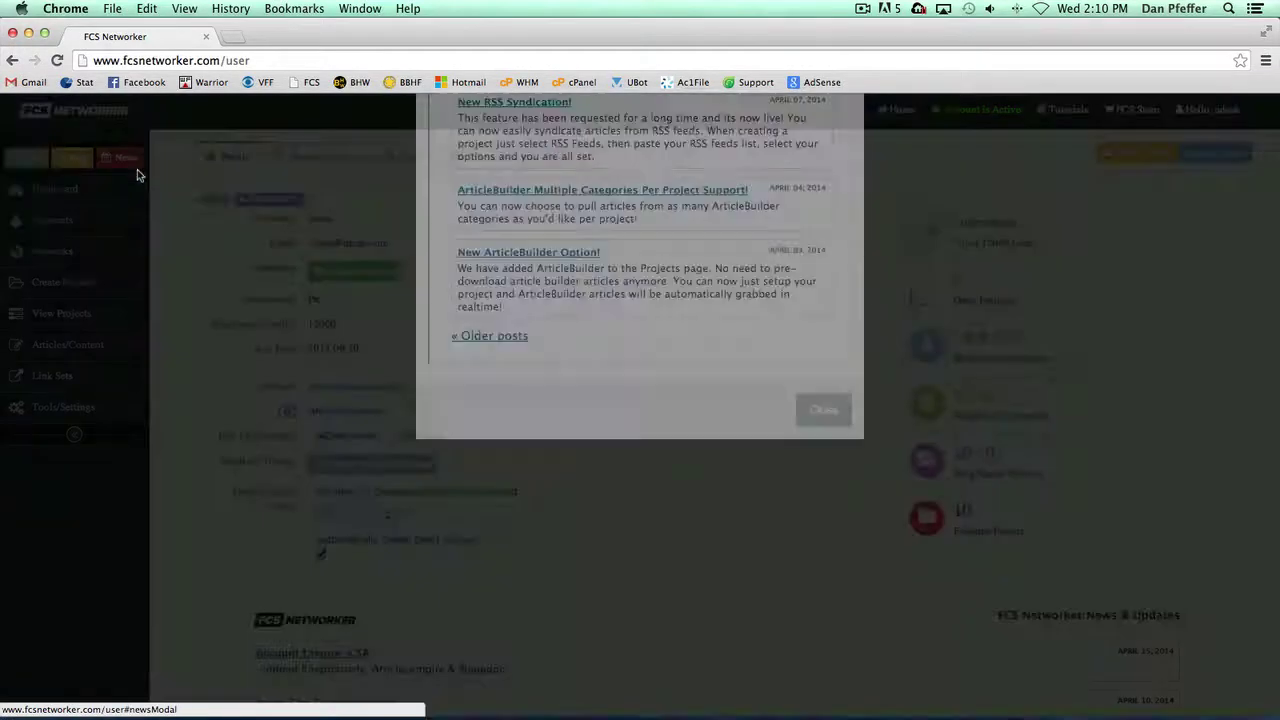
Browse the FCS Networker news posts in their window and in the profile page's News & Updates section.
{"action": "scroll", "coordinate": [714, 491], "scroll_direction": "down", "scroll_amount": 5}
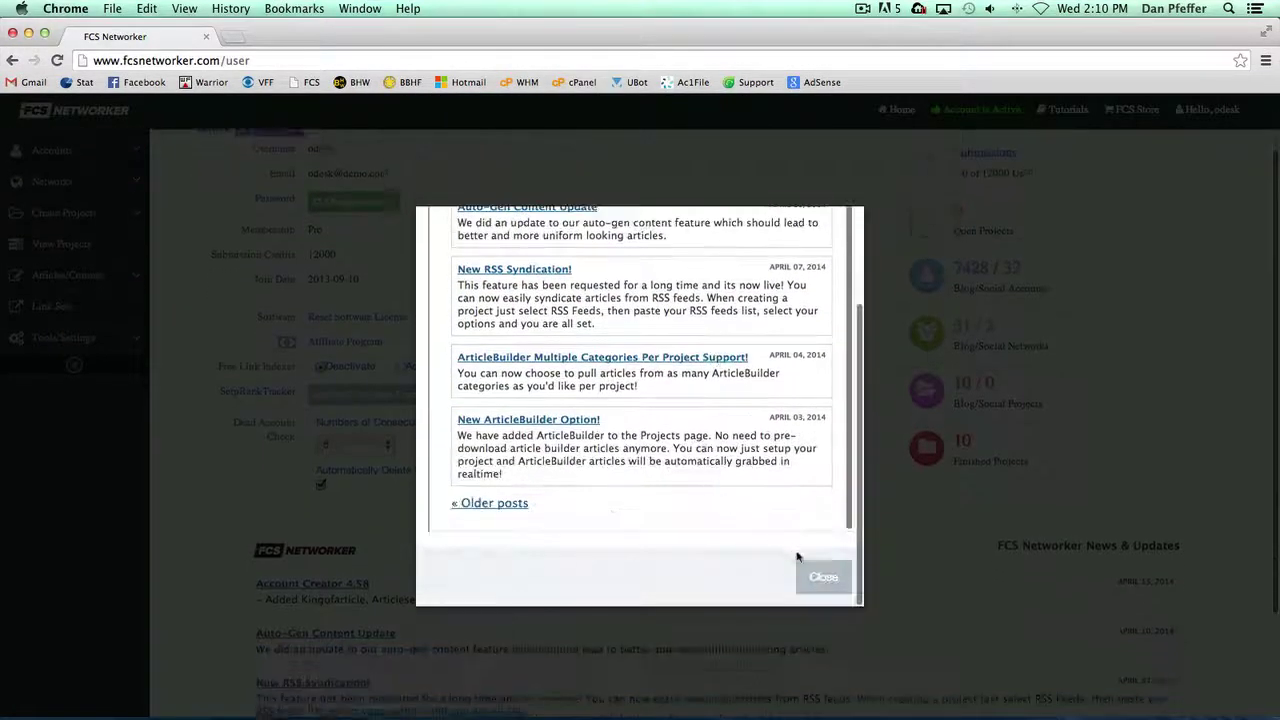
{"action": "left_click", "coordinate": [821, 578]}
{"action": "scroll", "coordinate": [640, 410], "scroll_direction": "down", "scroll_amount": 3}
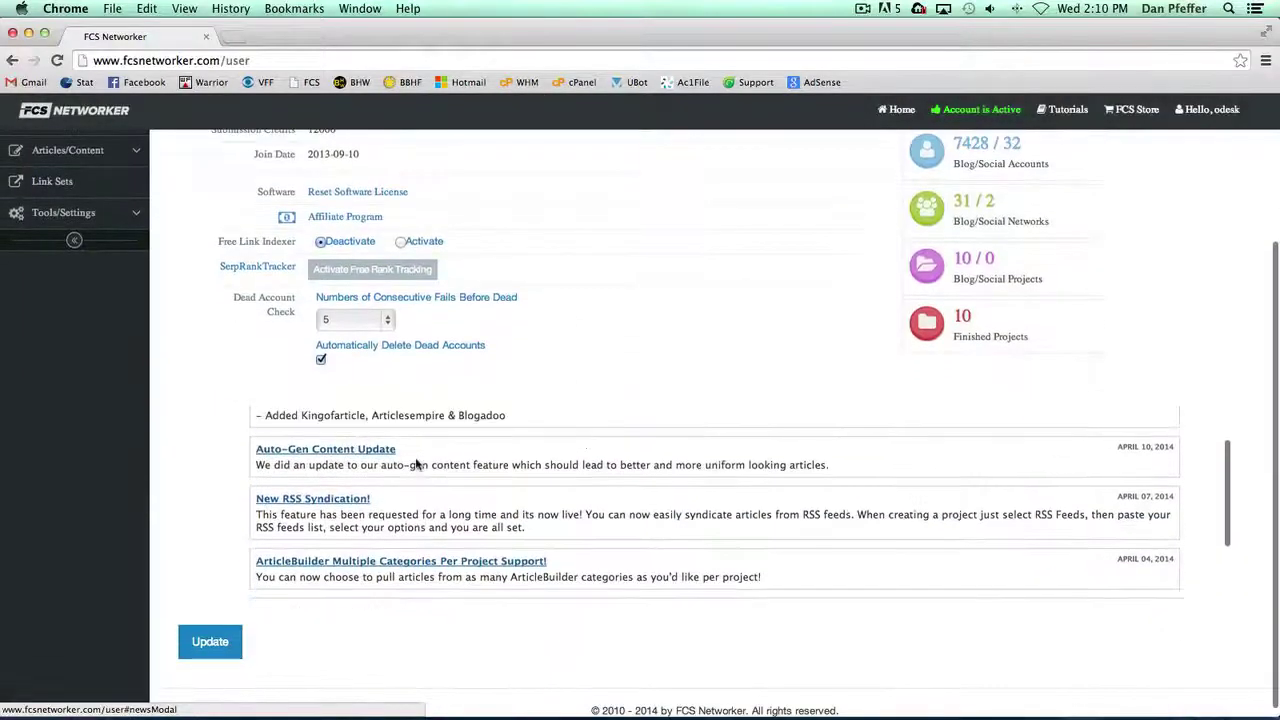
{"action": "scroll", "coordinate": [417, 465], "scroll_direction": "up", "scroll_amount": 3}
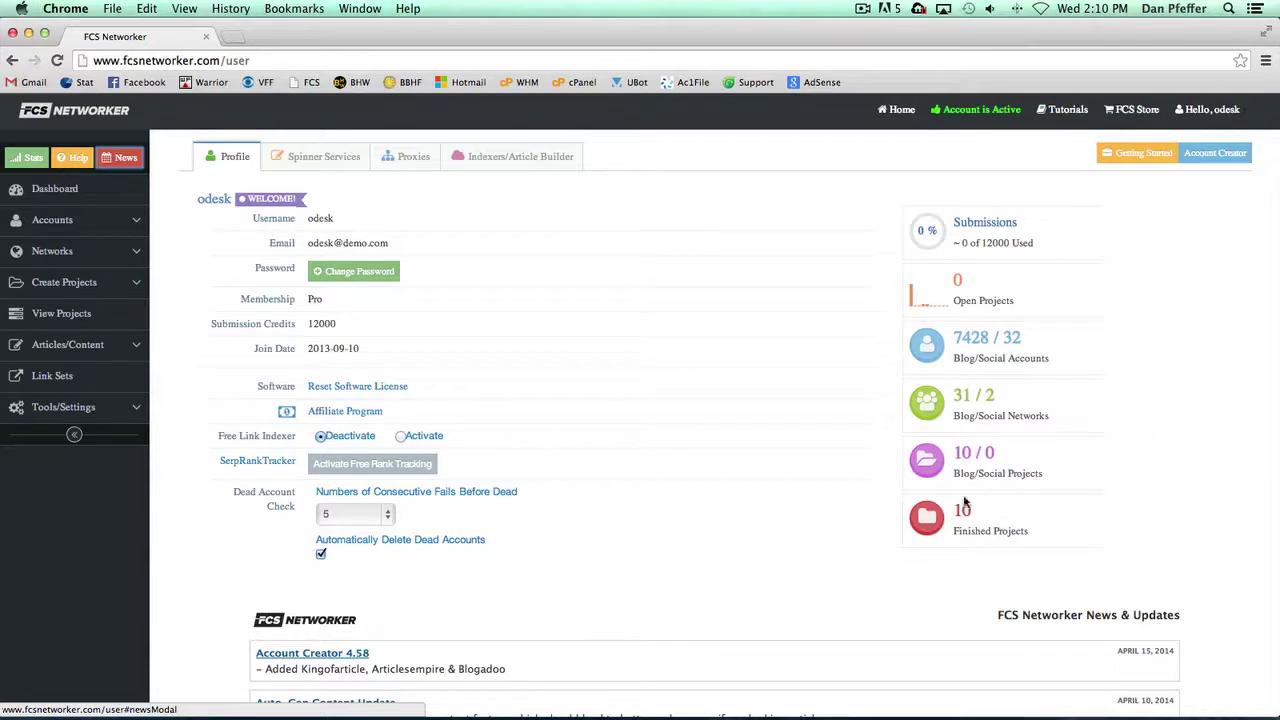
Examine the spinner services and the Wordai account options, closing the Wordai form without saving.
{"action": "scroll", "coordinate": [742, 561], "scroll_direction": "up", "scroll_amount": 1}
{"action": "left_click", "coordinate": [298, 161]}
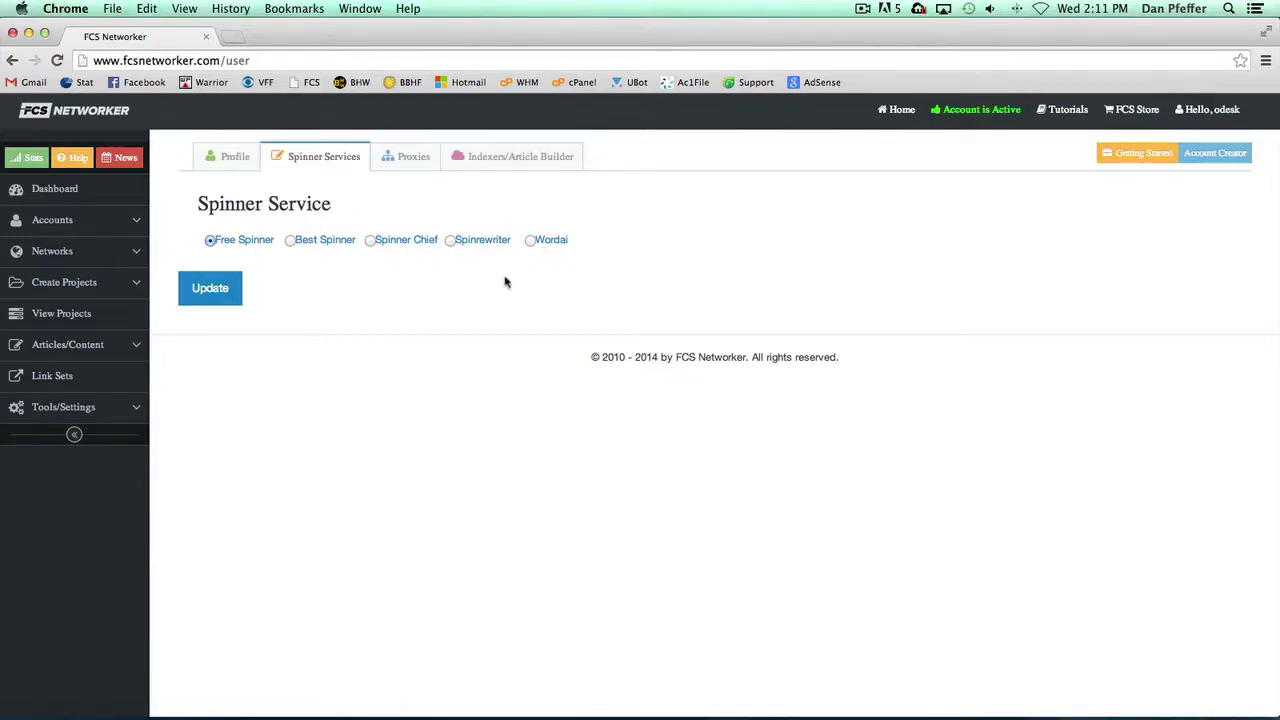
{"action": "left_click", "coordinate": [531, 241]}
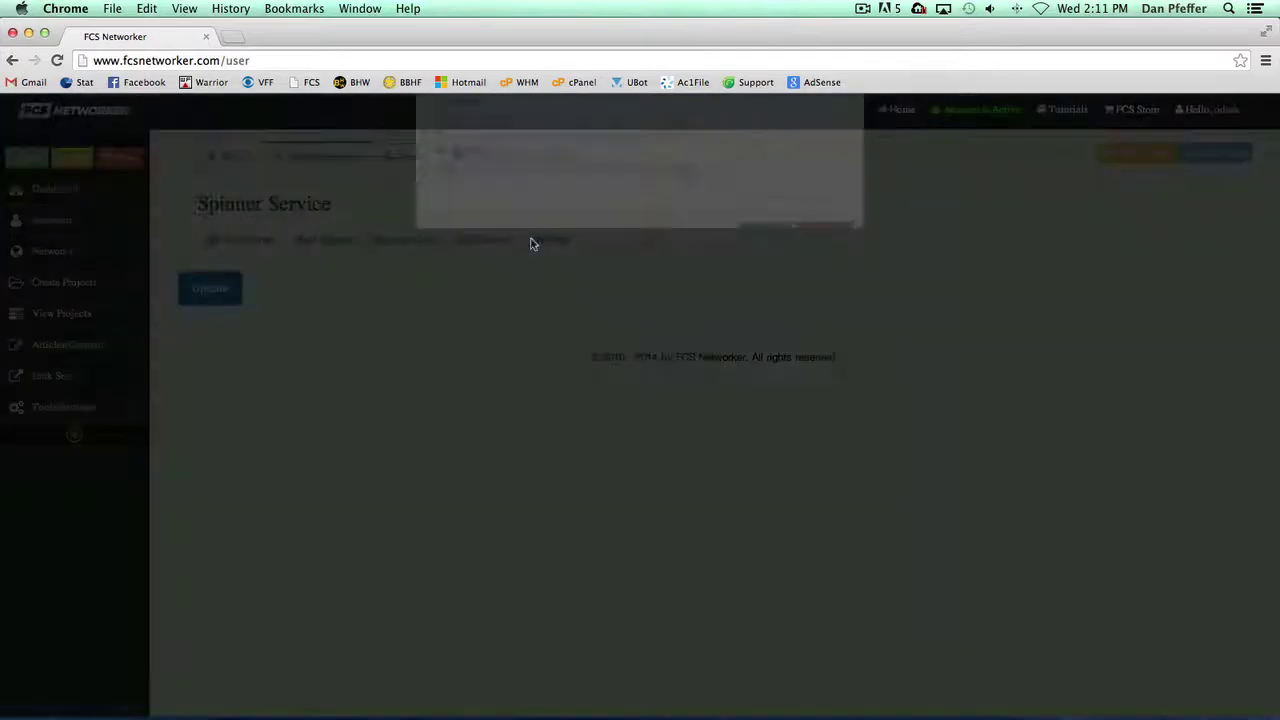
{"action": "scroll", "coordinate": [690, 324], "scroll_direction": "down", "scroll_amount": 1}
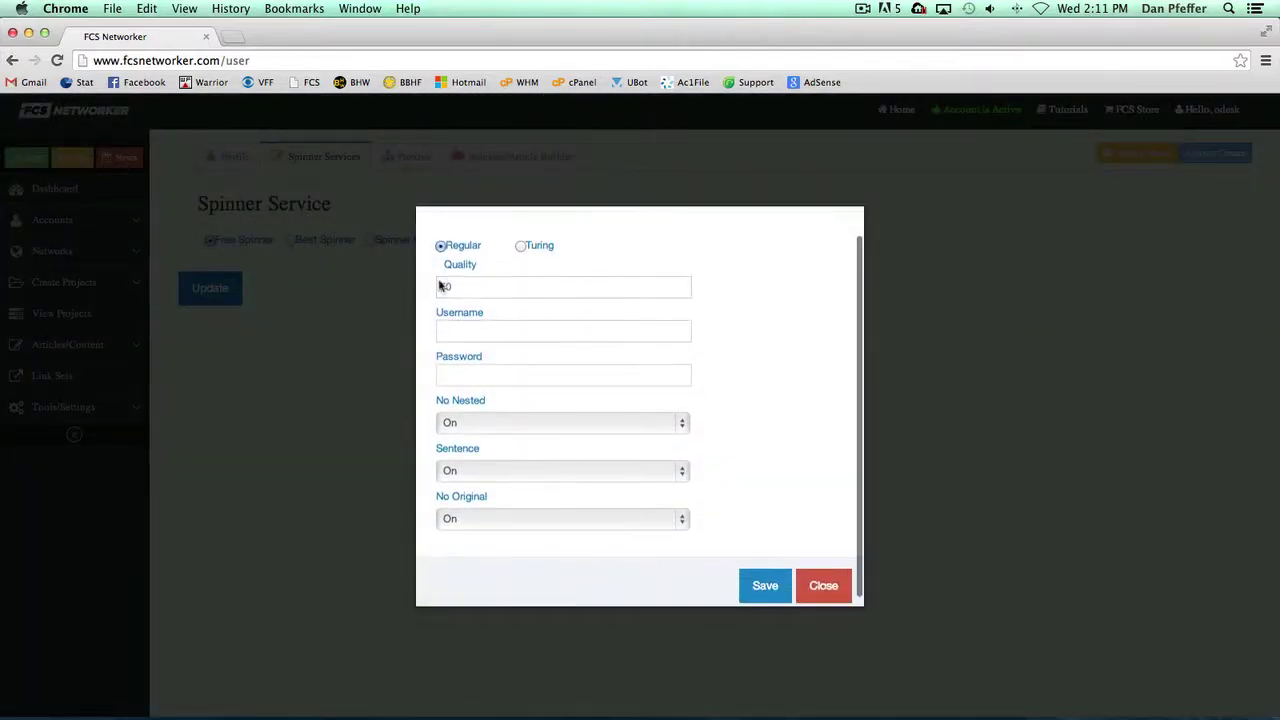
{"action": "scroll", "coordinate": [549, 343], "scroll_direction": "up", "scroll_amount": 2}
{"action": "scroll", "coordinate": [590, 345], "scroll_direction": "down", "scroll_amount": 2}
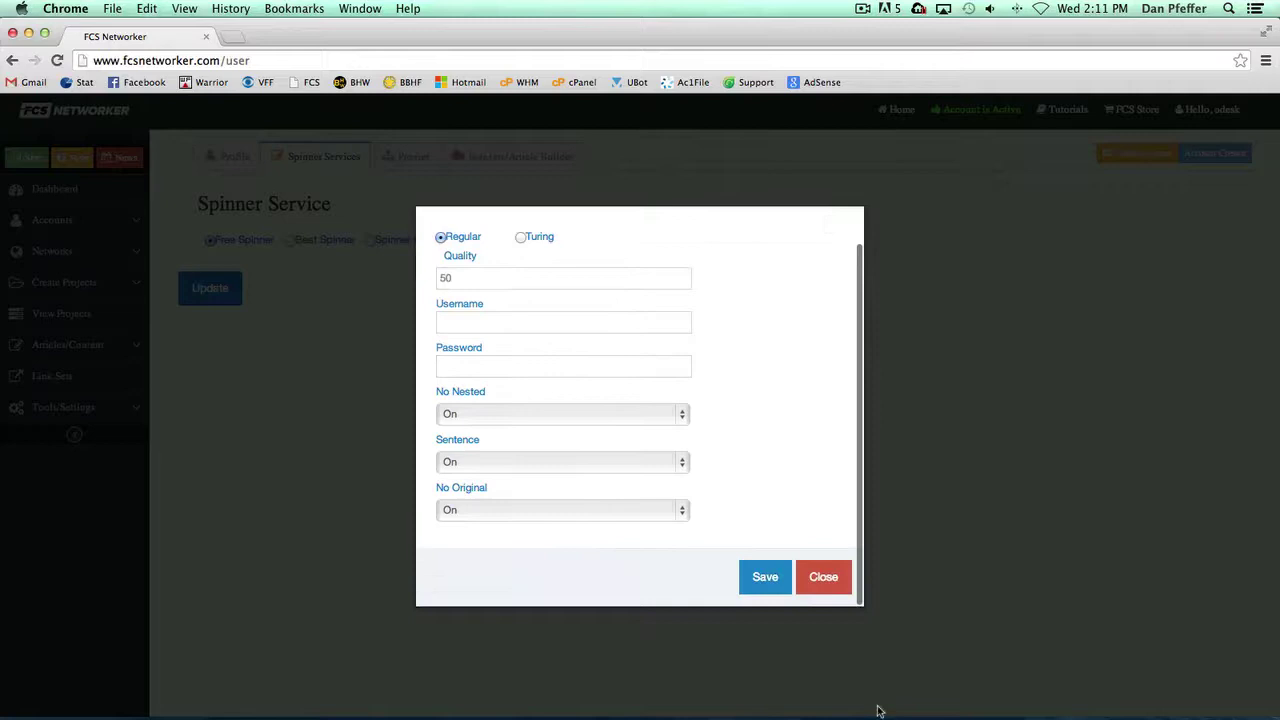
{"action": "left_click", "coordinate": [825, 577]}
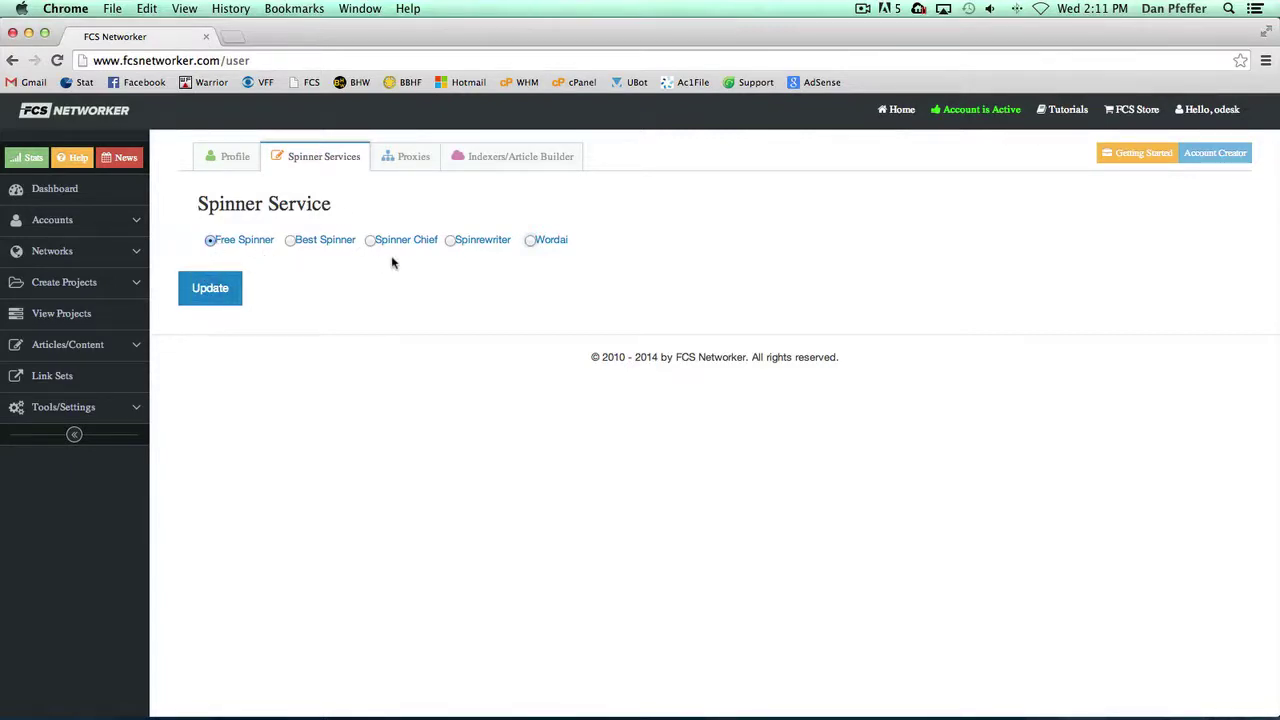
Look at the proxy settings and the Proxy Manager page, and close the Proxy Manager.
{"action": "left_click", "coordinate": [410, 157]}
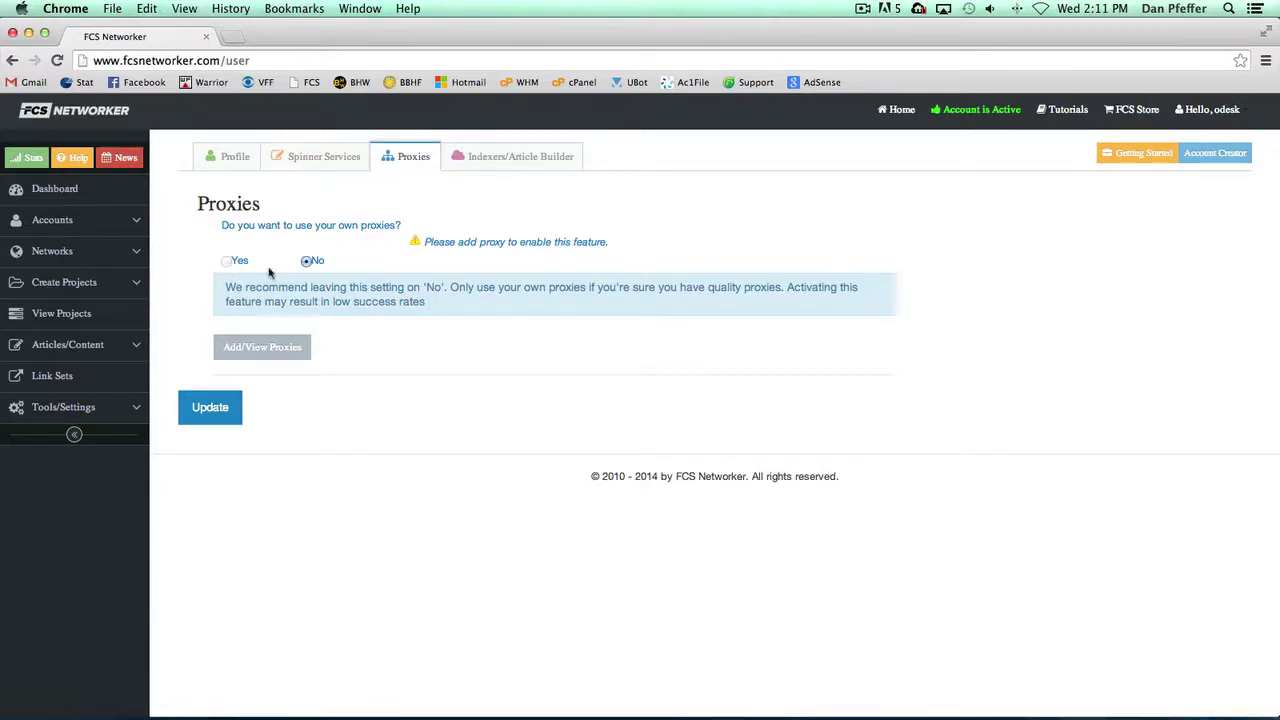
{"action": "left_click", "coordinate": [287, 349]}
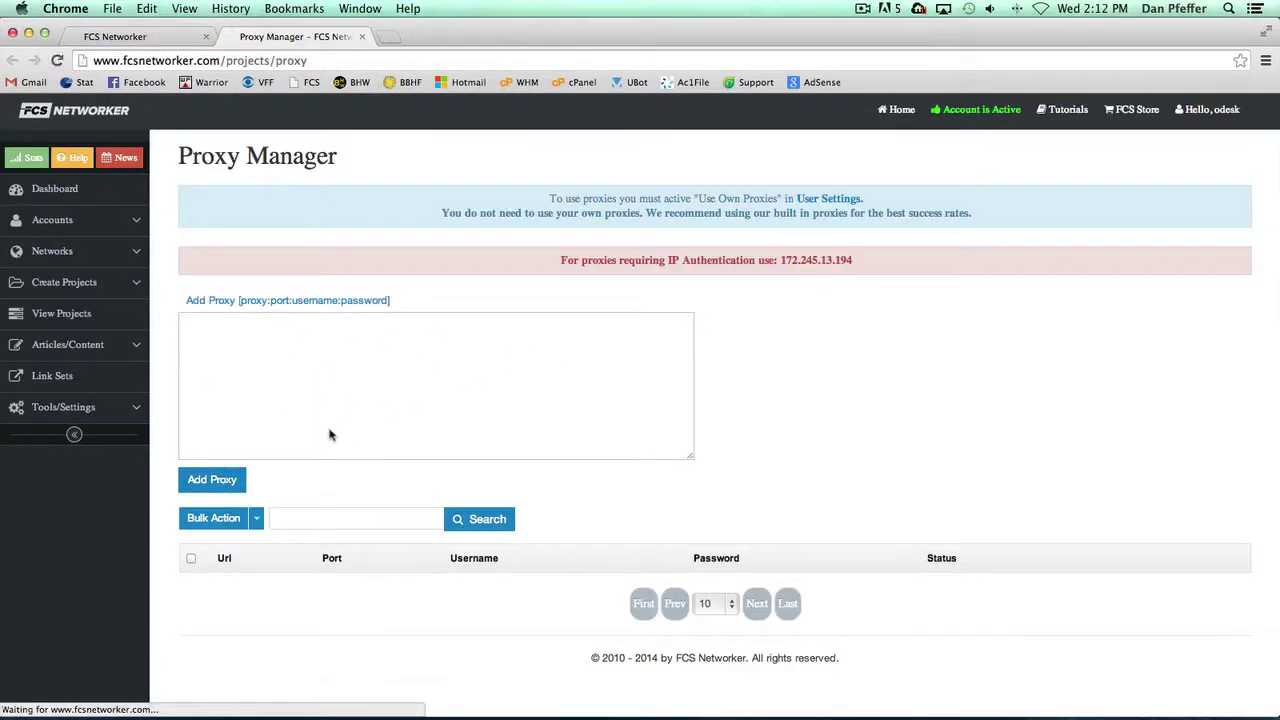
{"action": "left_click", "coordinate": [362, 37]}
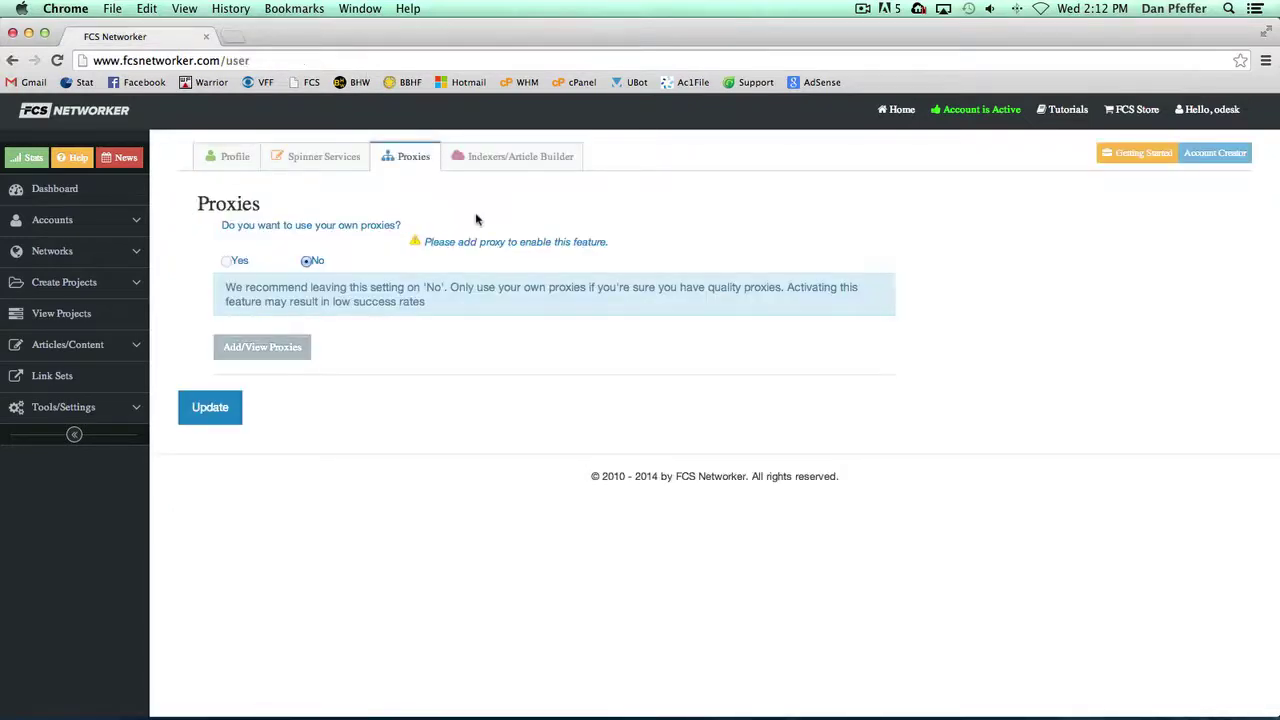
Check the indexing services and ArticleBuilder API settings, and return to the profile to view the Getting Started resources.
{"action": "left_click", "coordinate": [492, 160]}
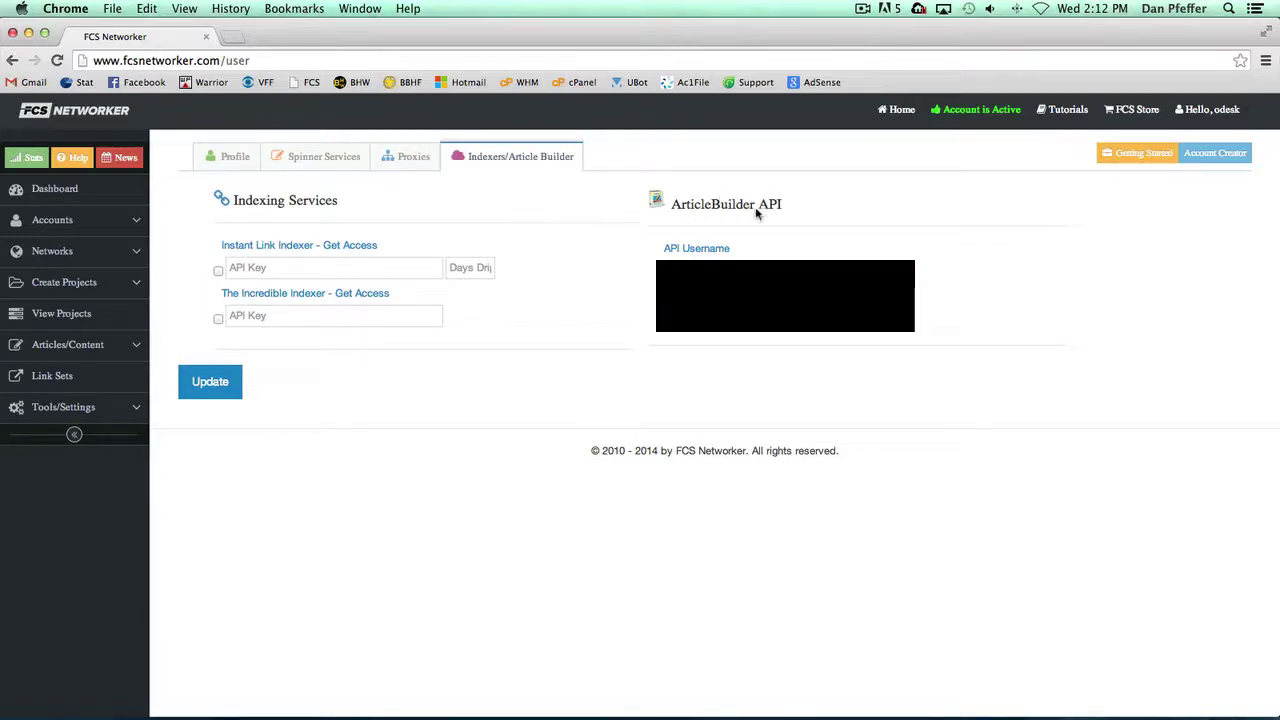
{"action": "left_click", "coordinate": [236, 160]}
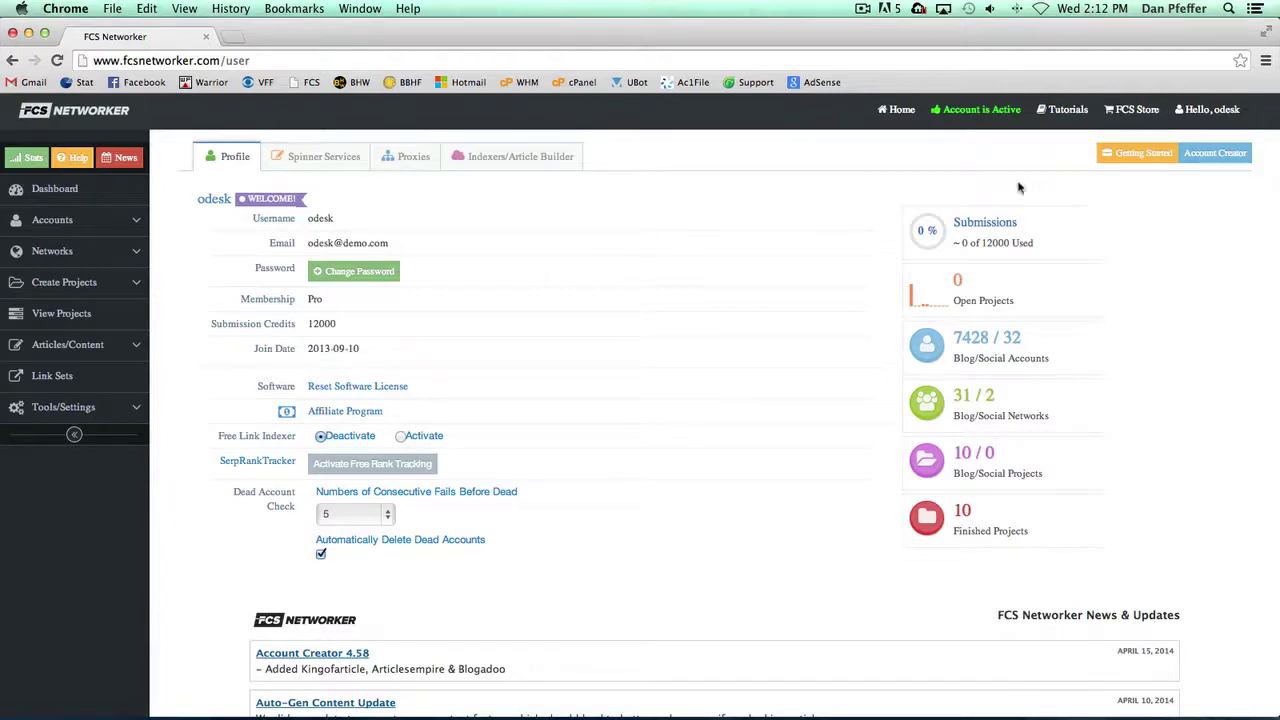
{"action": "left_click", "coordinate": [1138, 155]}
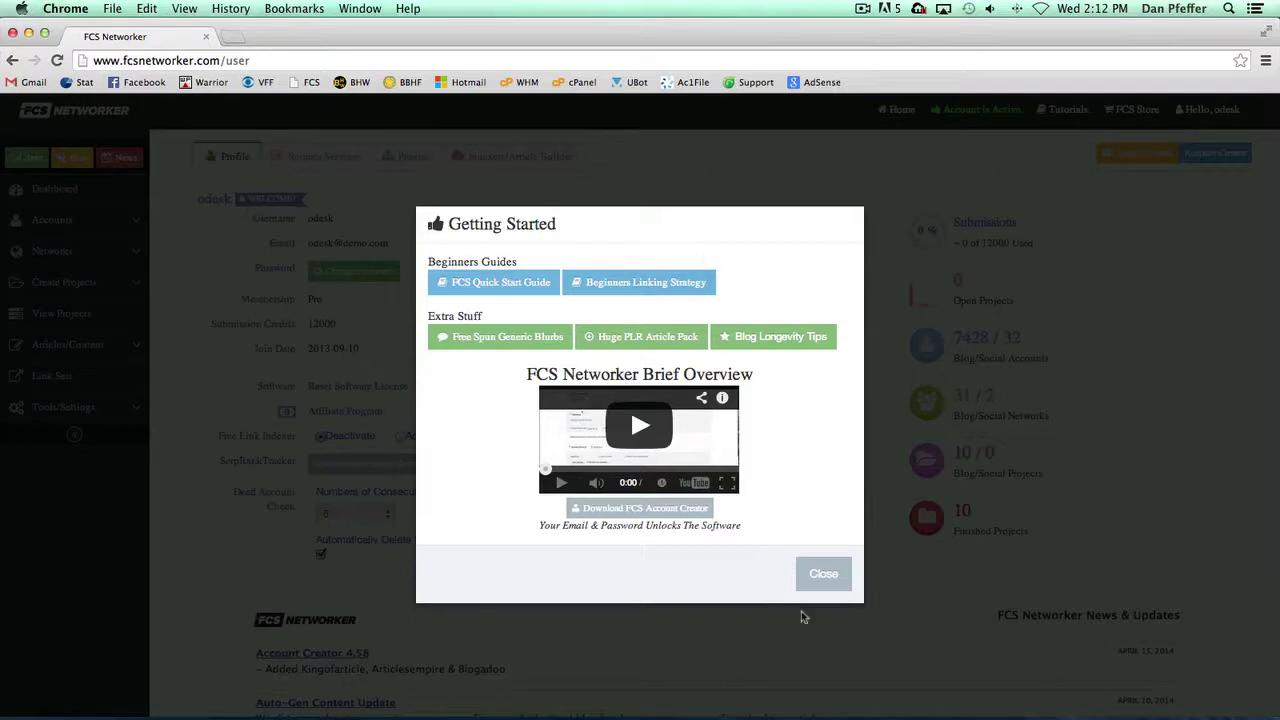
{"action": "left_click", "coordinate": [823, 573]}
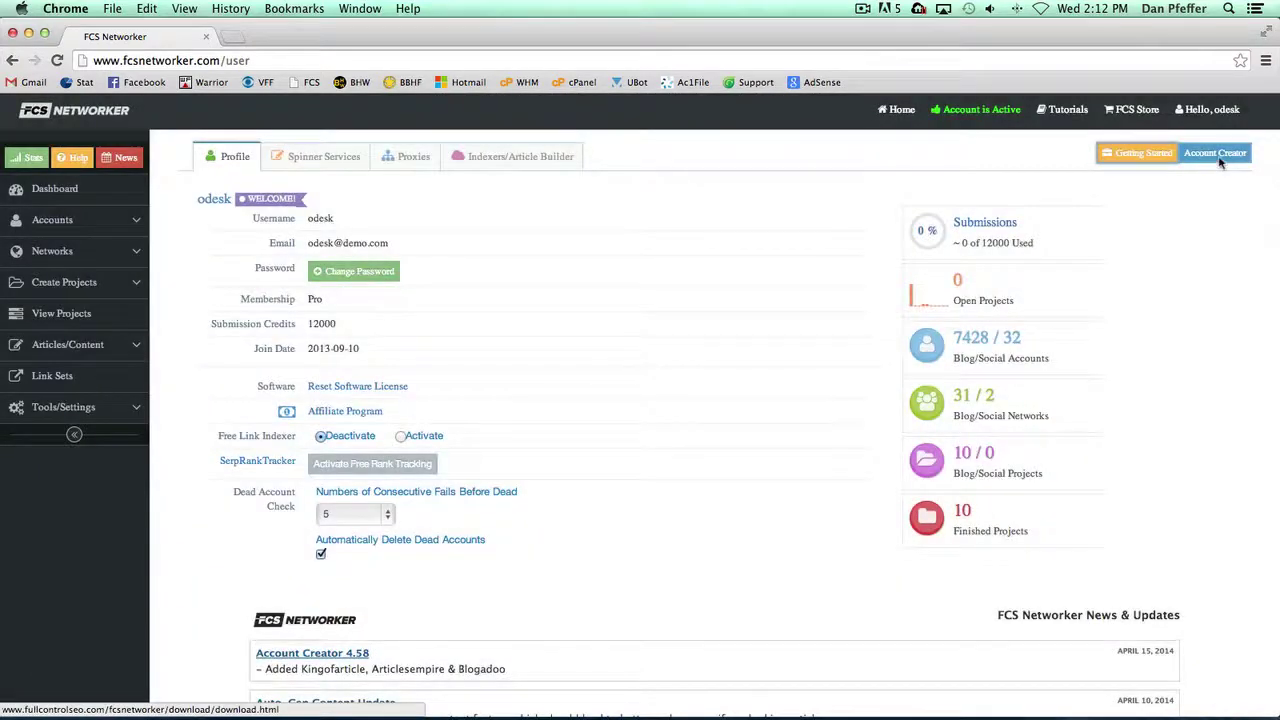